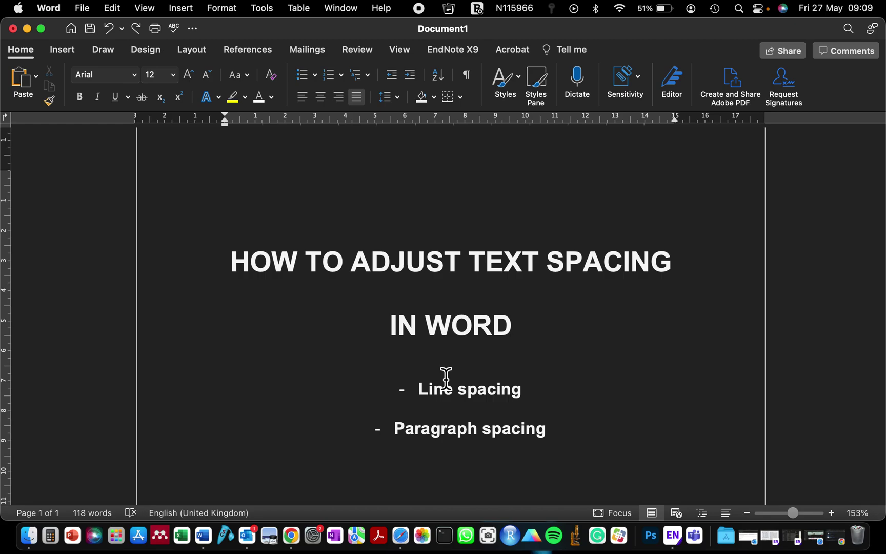
- Select the title word SPACING, then type a test period inside it and delete it
scroll(446, 378, down, 1)
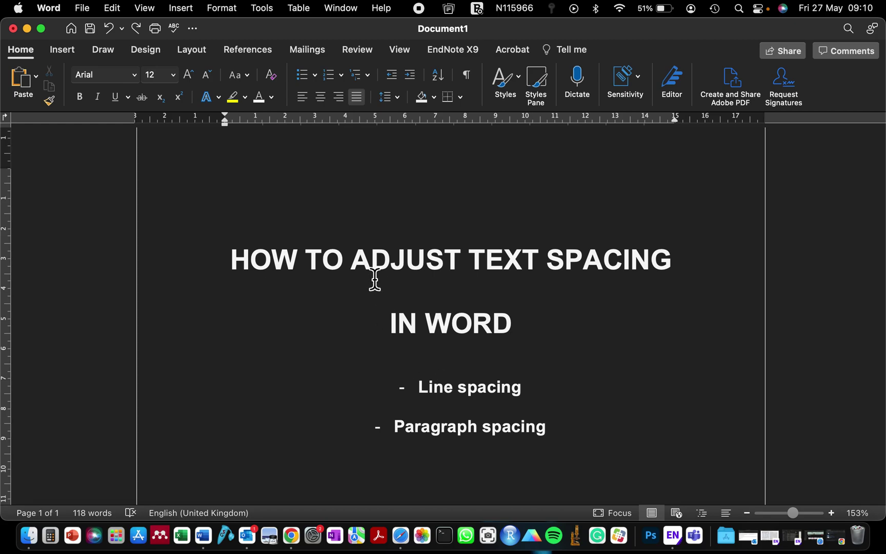
drag(541, 260, 763, 260)
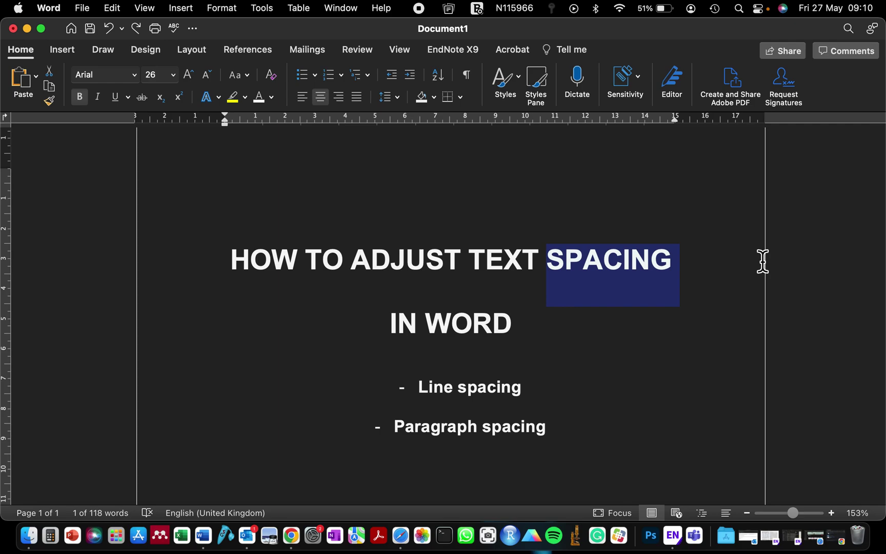
scroll(763, 262, down, 3)
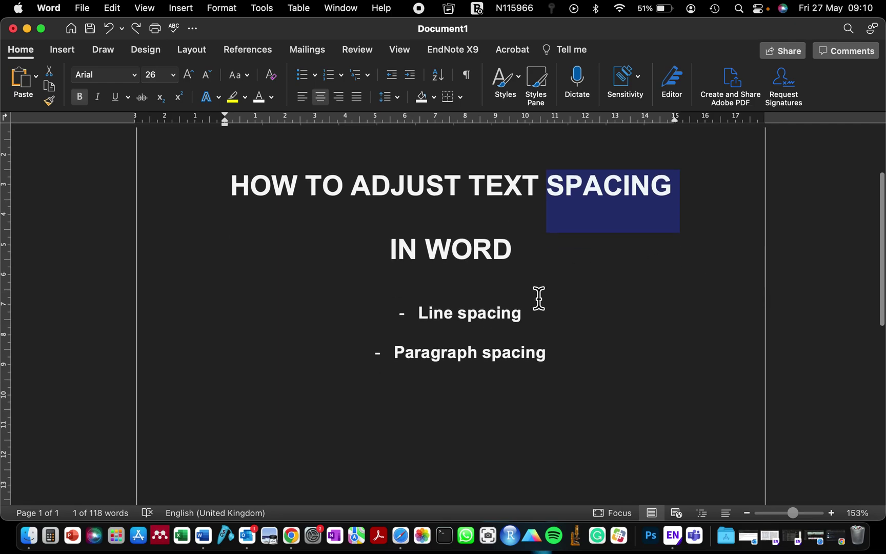
drag(524, 328, 425, 322)
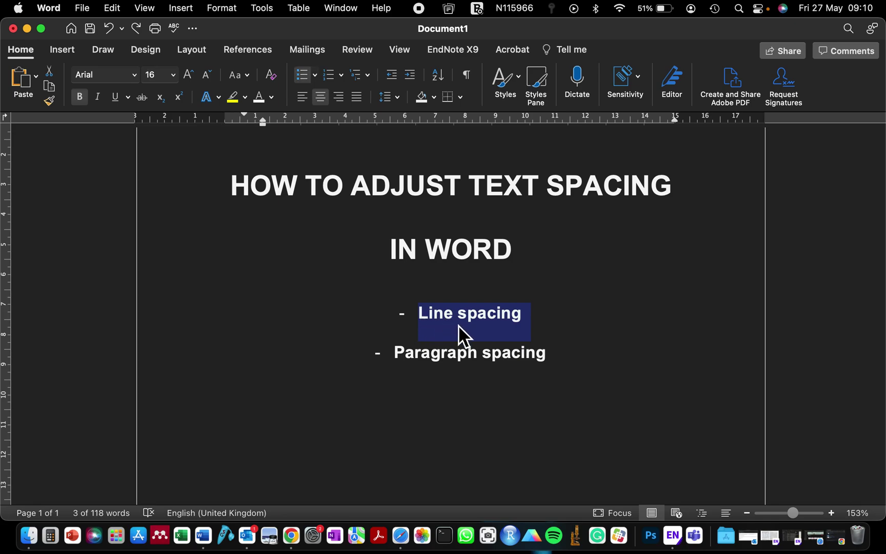
scroll(457, 328, down, 3)
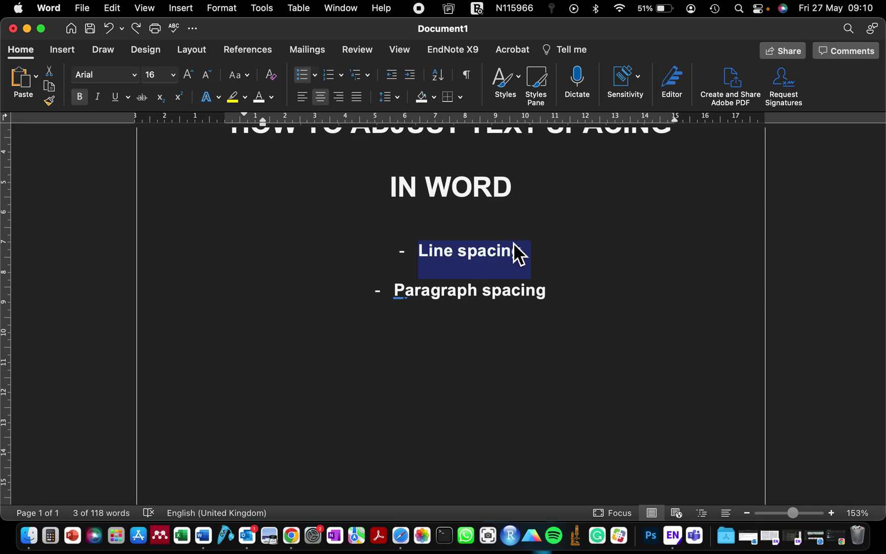
click(496, 250)
text(.)
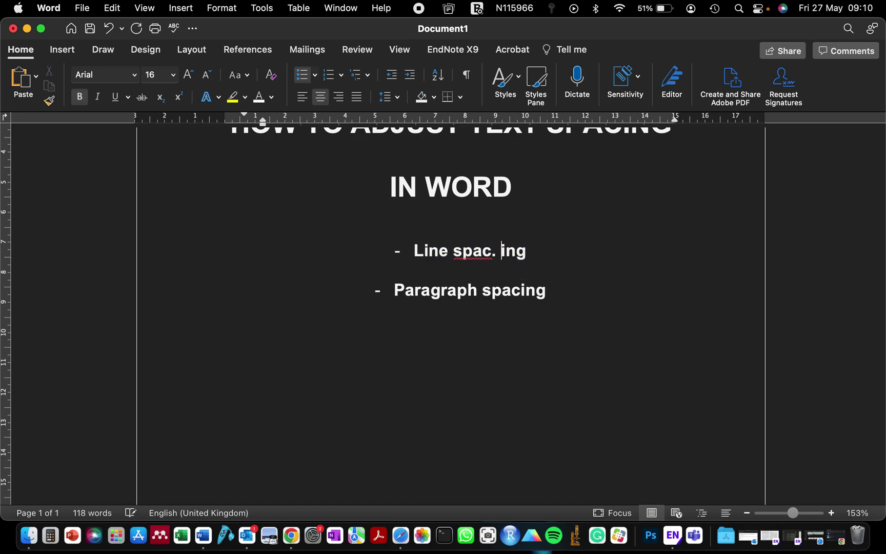
key(BackSpace)
key(BackSpace)
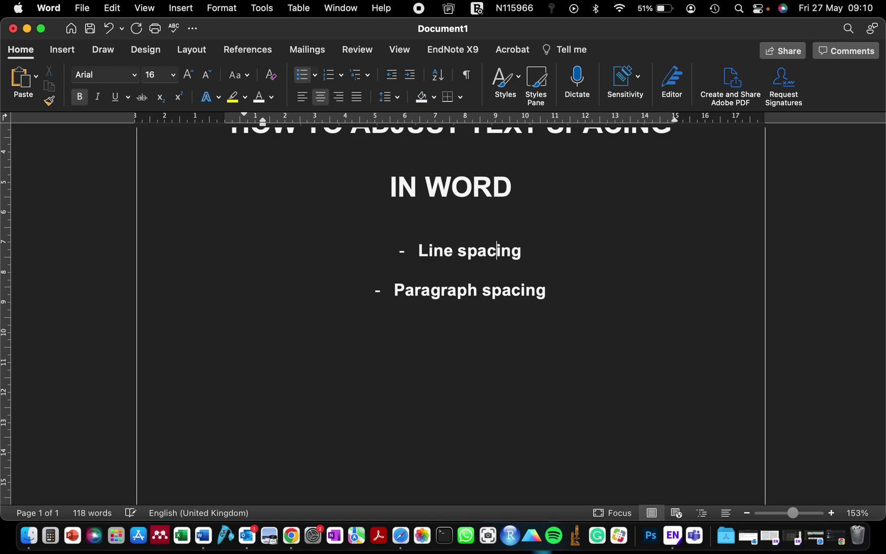
- Select the Paragraph spacing bullet, the word 'produces', the abstract and the gap before 'specialised'
drag(404, 302, 560, 300)
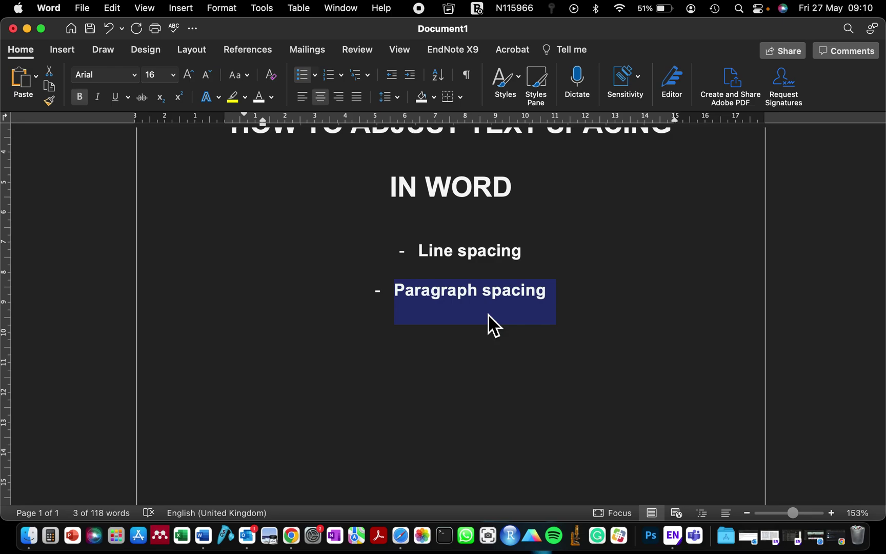
scroll(488, 314, down, 8)
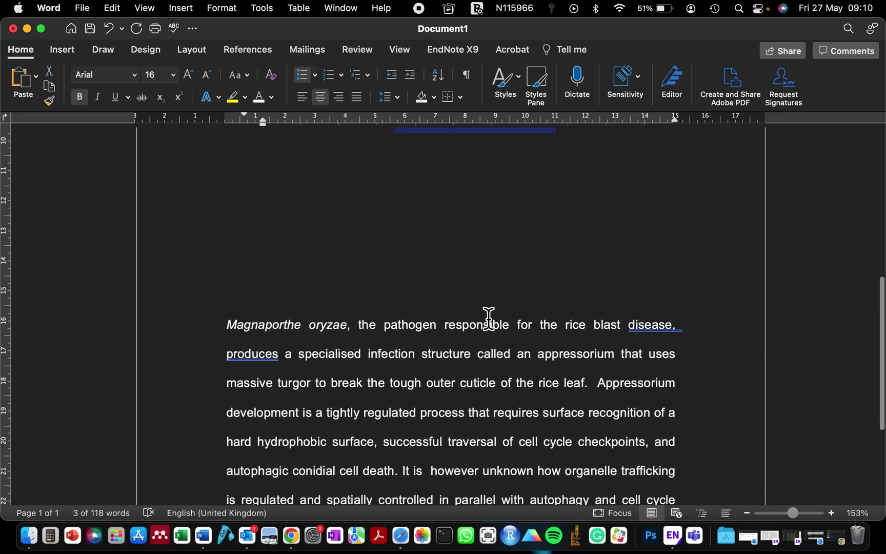
scroll(488, 315, down, 5)
double_click(252, 231)
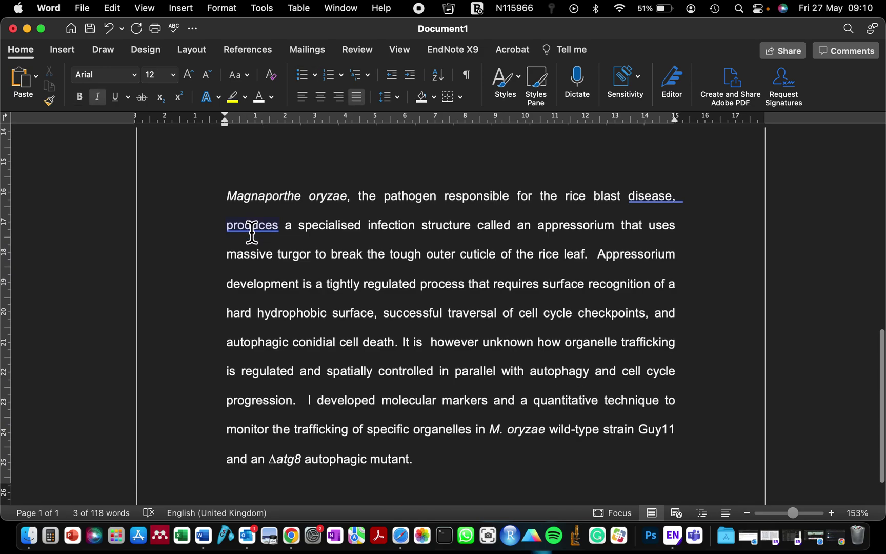
scroll(252, 231, down, 1)
drag(228, 170, 425, 437)
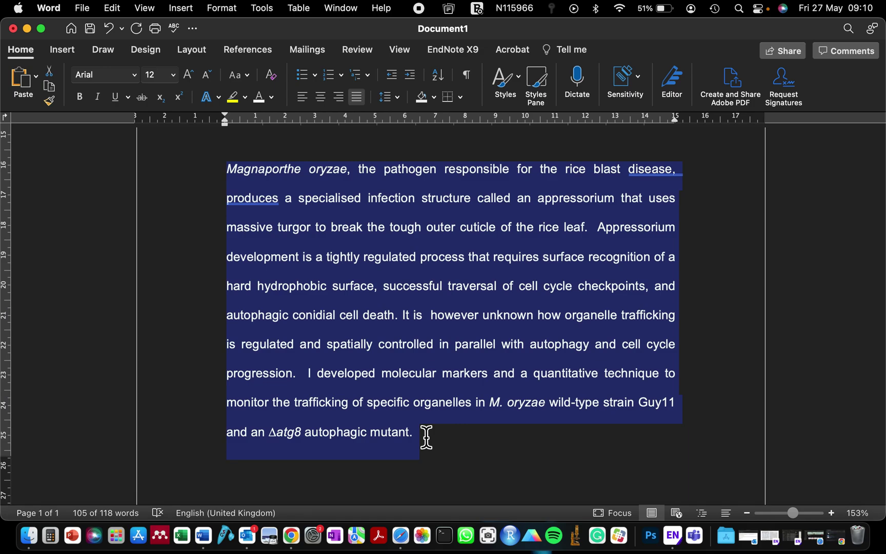
click(284, 198)
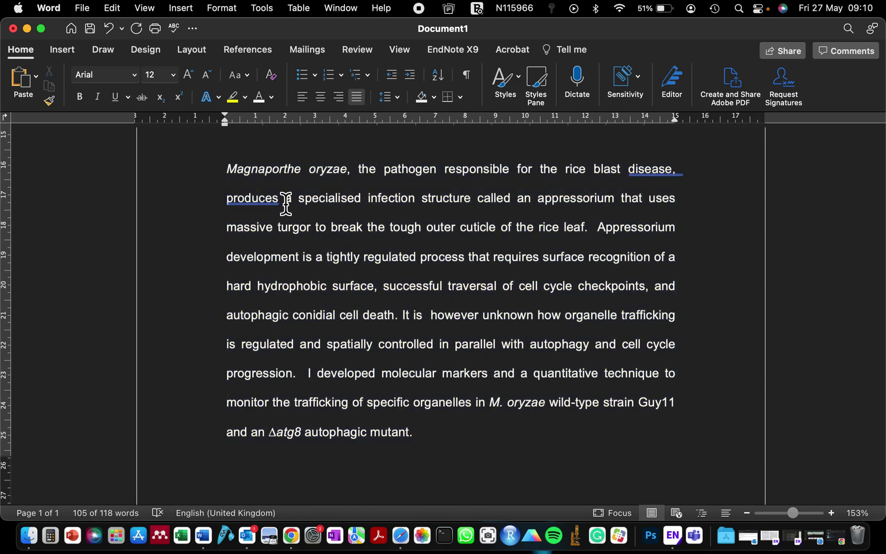
drag(286, 199, 306, 207)
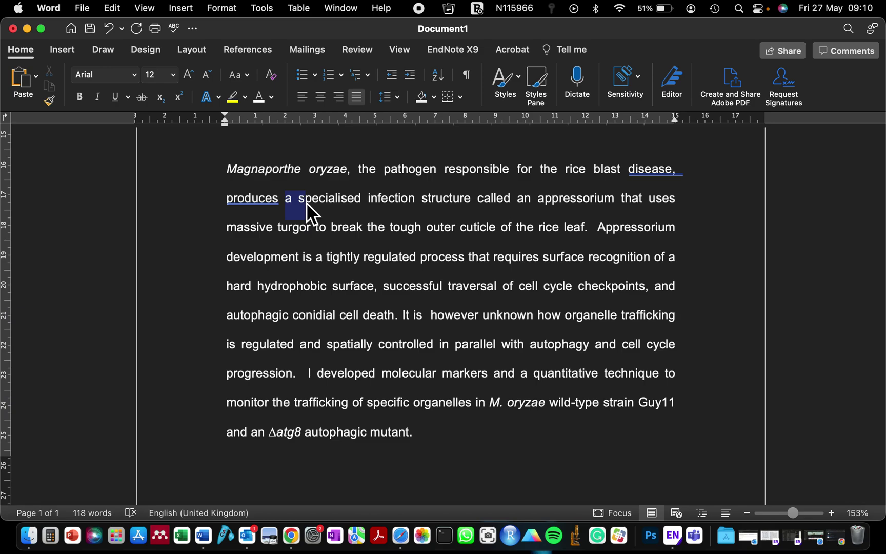
click(311, 286)
click(229, 171)
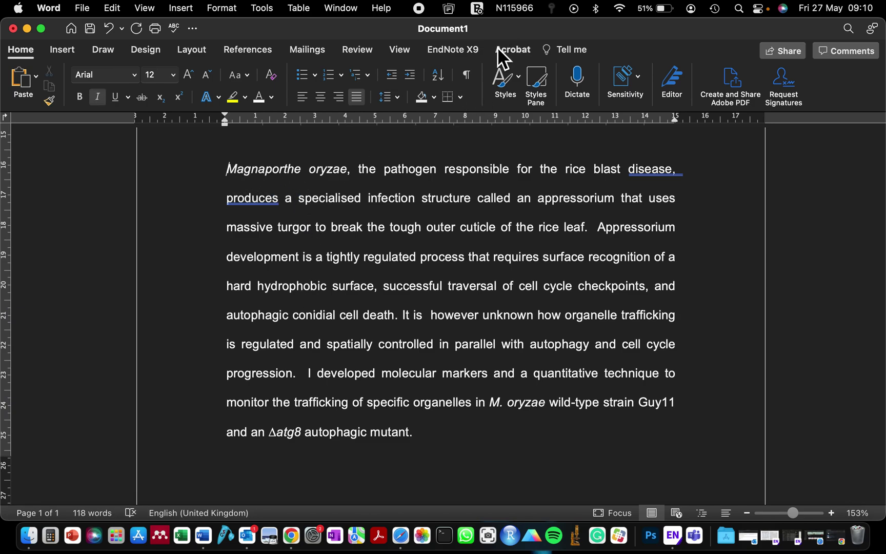
- Turn on formatting marks and select the double space after 'progression.' to inspect it
click(468, 78)
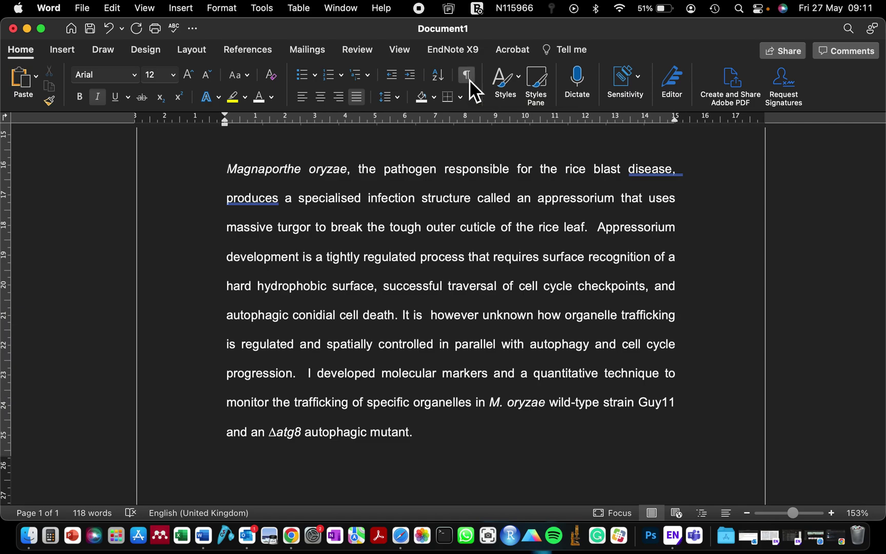
click(287, 202)
drag(286, 202, 280, 200)
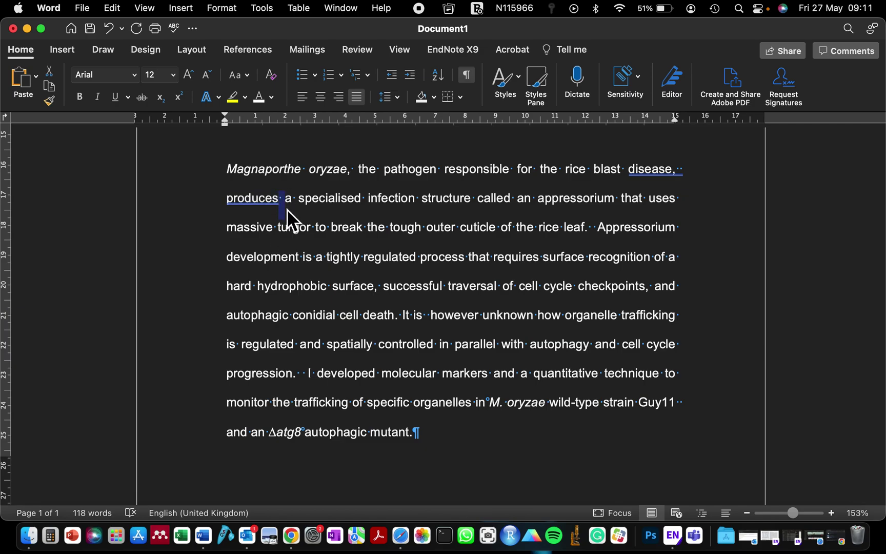
click(285, 204)
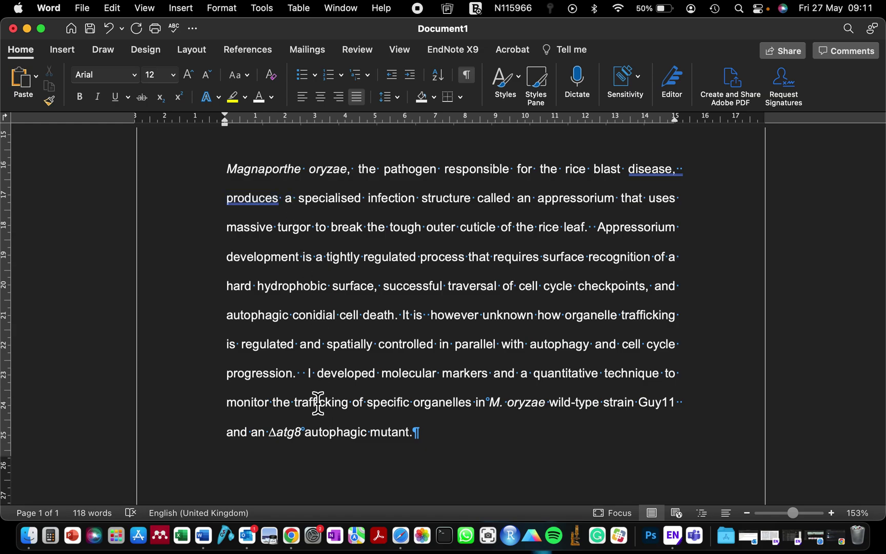
drag(308, 374, 296, 374)
click(364, 256)
right_click(685, 177)
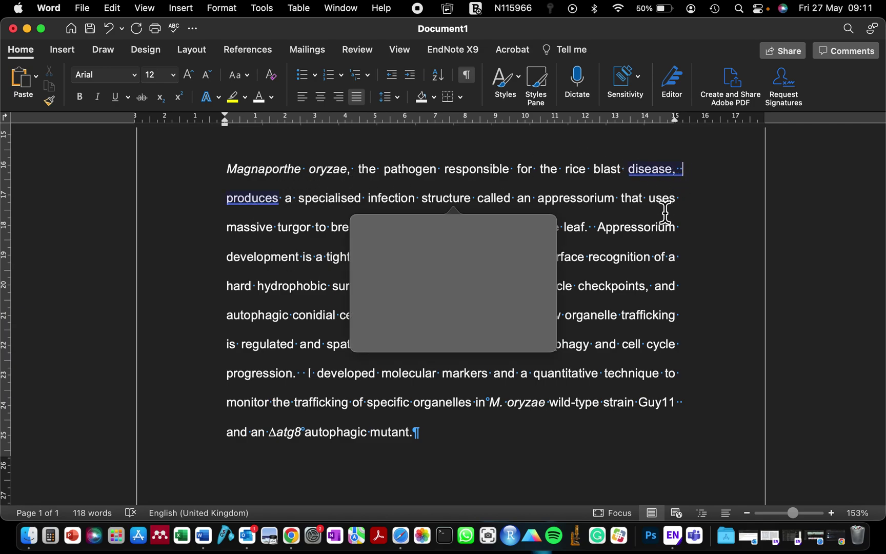
key(Return)
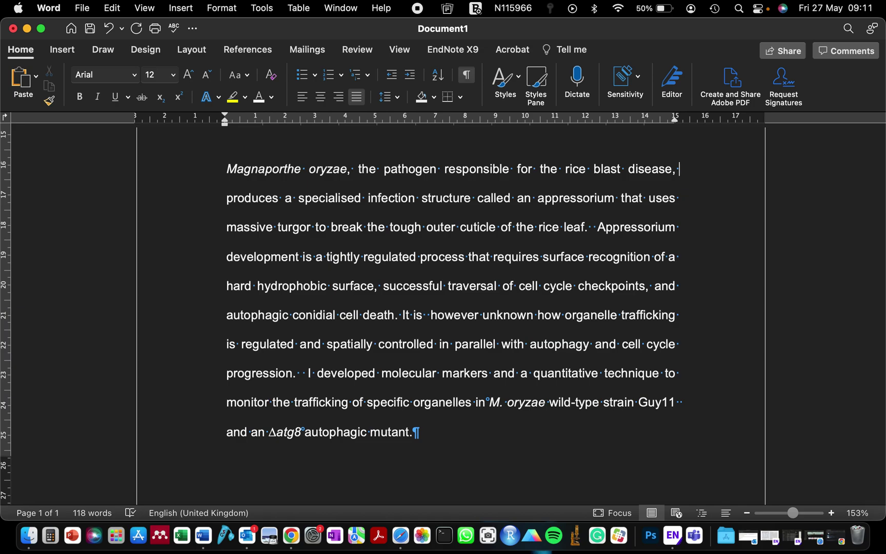
key(Delete)
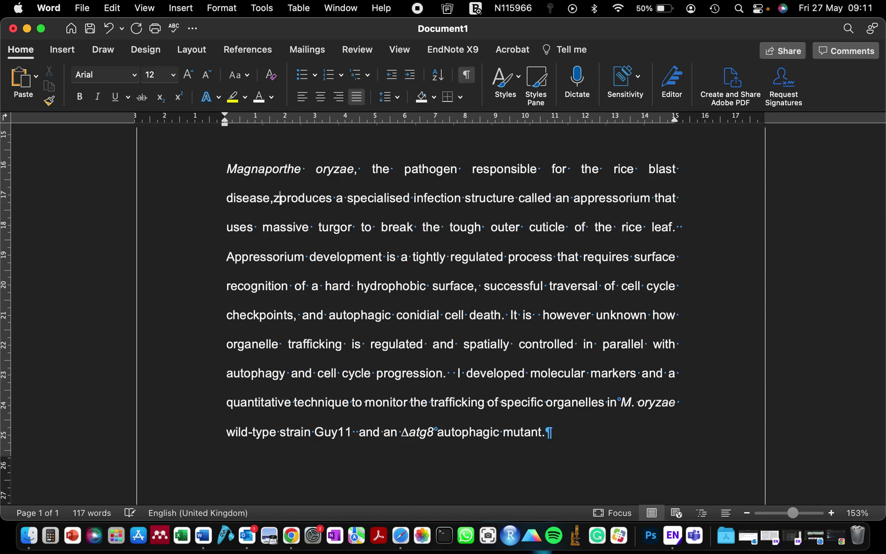
key(ctrl+z)
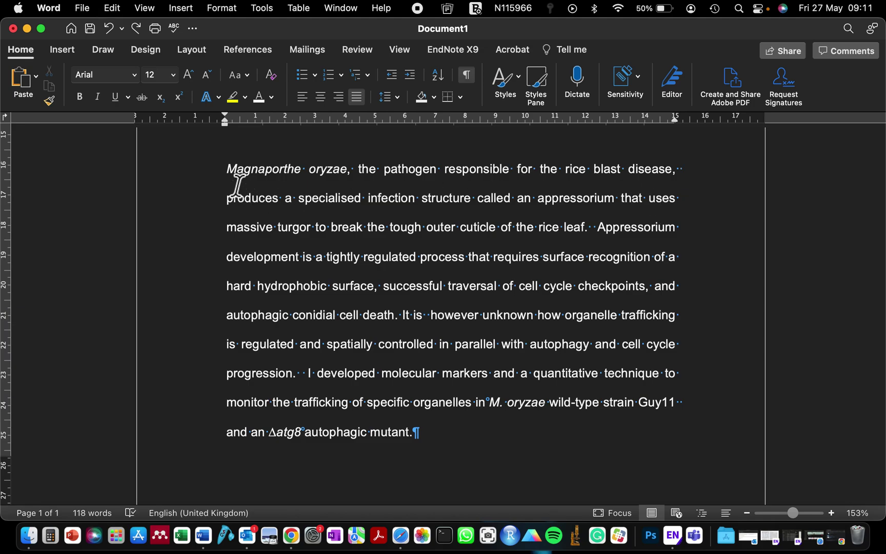
- Open the Find and Replace pane via Edit > Find > Replace…
click(112, 8)
mouse_move(116, 195)
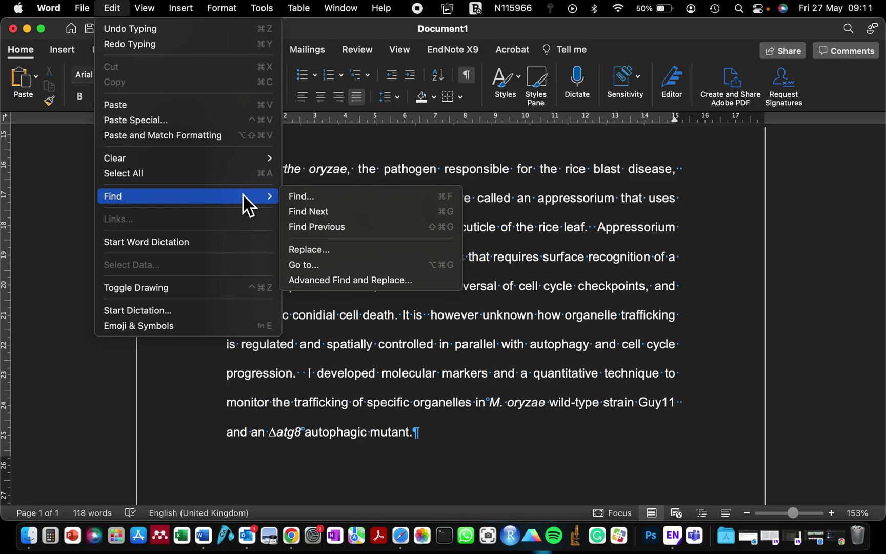
click(317, 253)
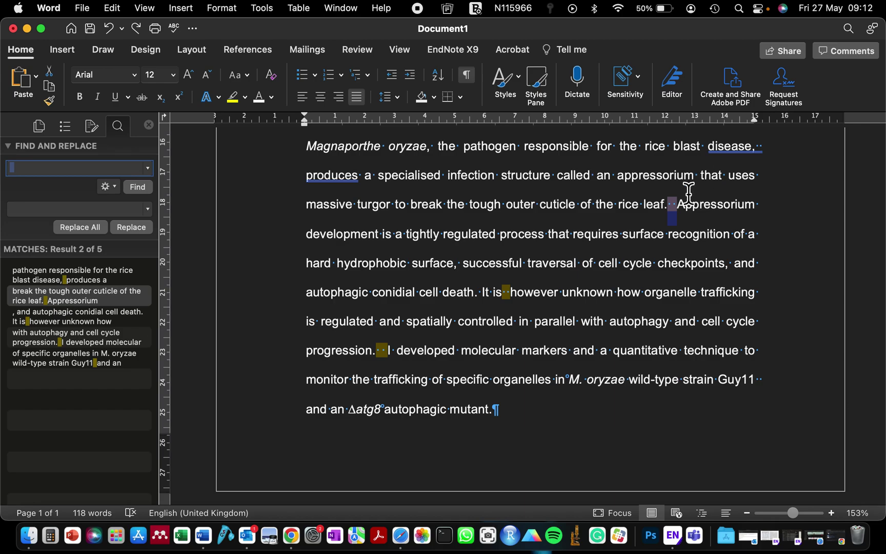
- Replace all five double spaces with single spaces and dismiss the confirmation
scroll(658, 222, up, 3)
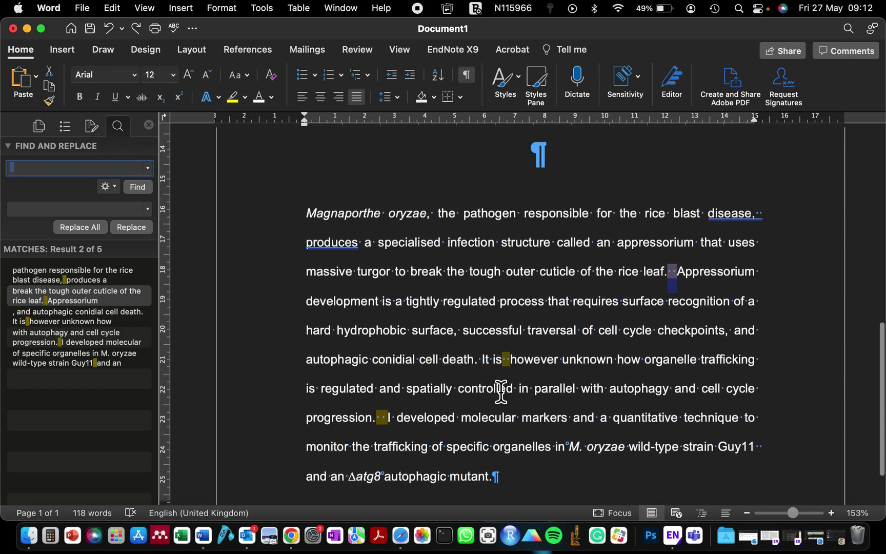
scroll(462, 374, down, 3)
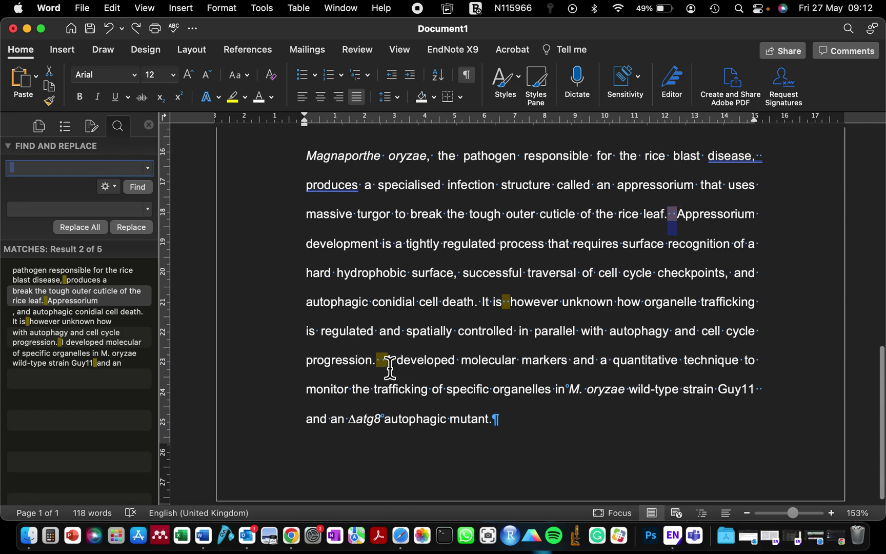
click(52, 210)
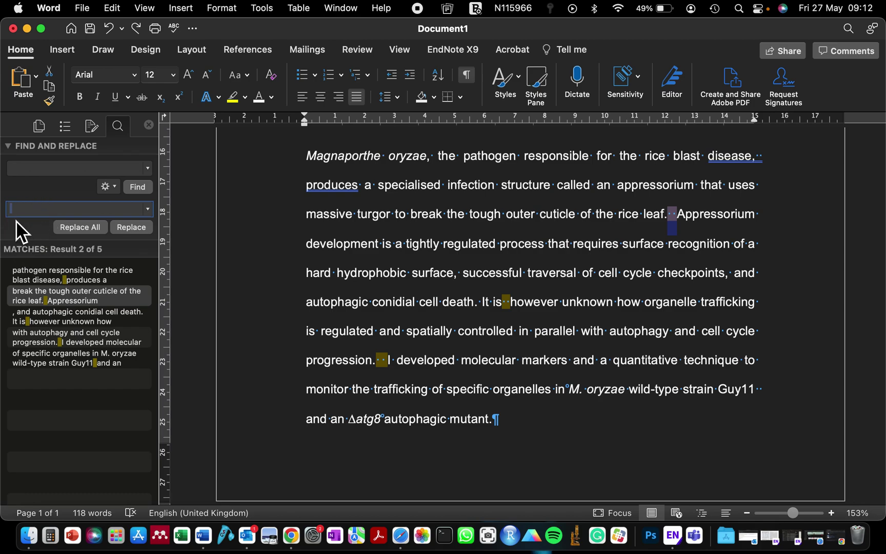
click(94, 231)
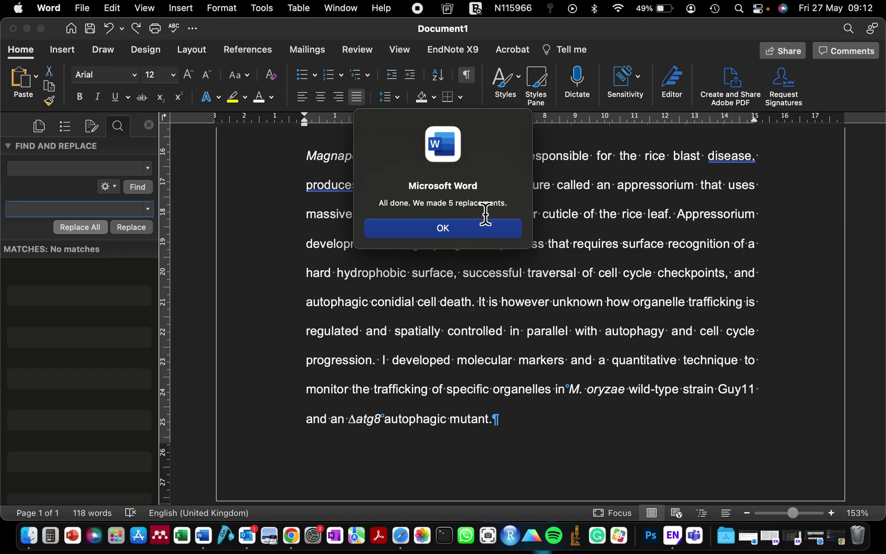
click(459, 233)
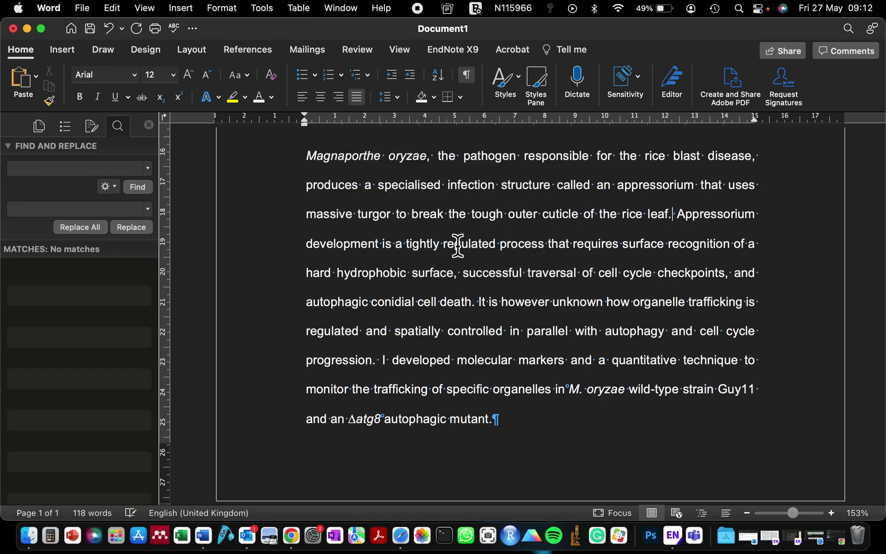
- Select the entire abstract paragraph from 'Magnaporthe' to 'mutant.'
scroll(690, 368, up, 1)
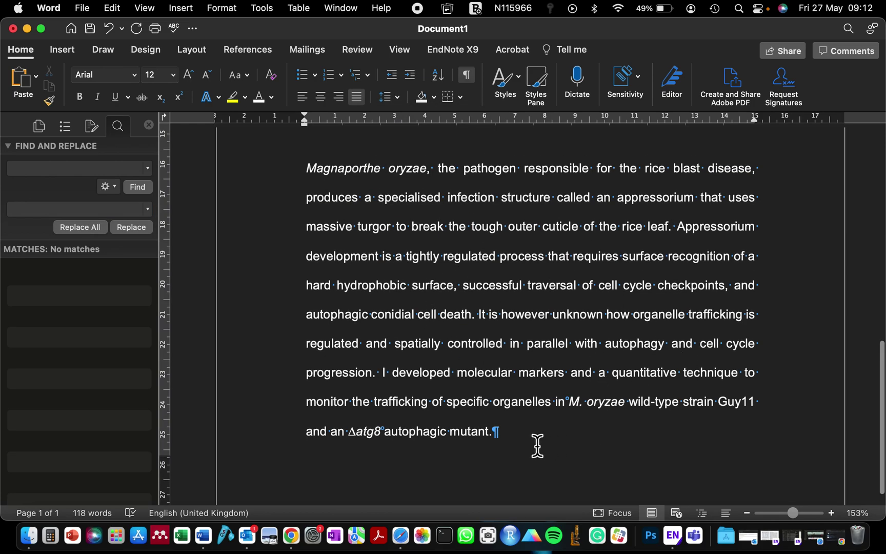
drag(536, 445, 290, 184)
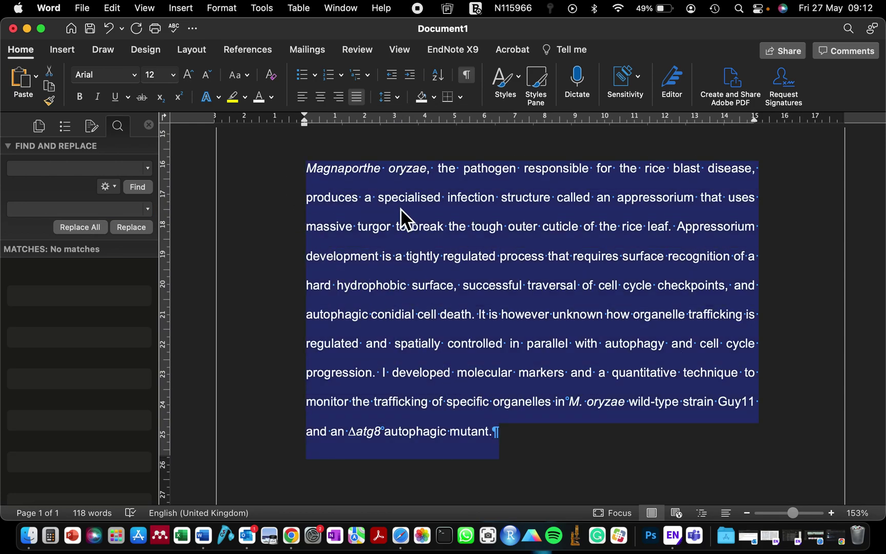
click(510, 365)
scroll(511, 365, up, 1)
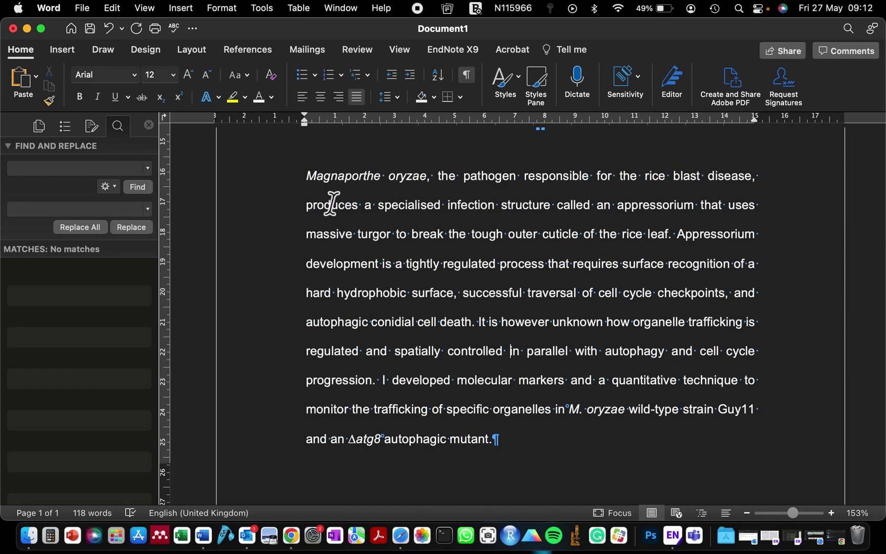
drag(307, 179, 497, 446)
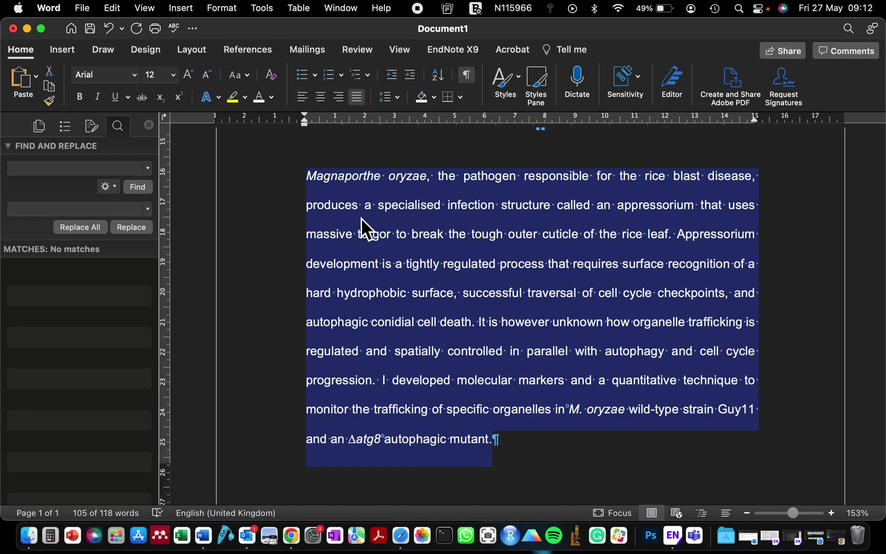
- Replace every single space with two spaces, confirming the 113-replacements message
click(69, 169)
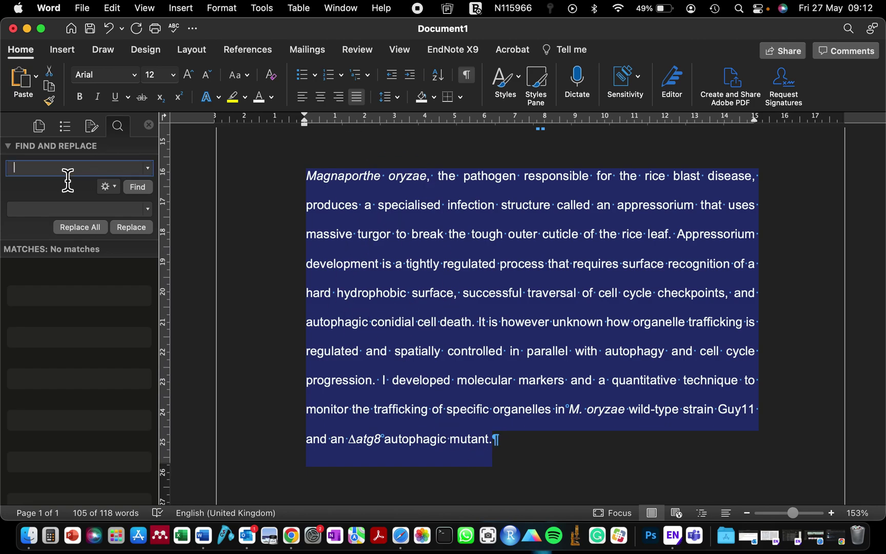
key(BackSpace)
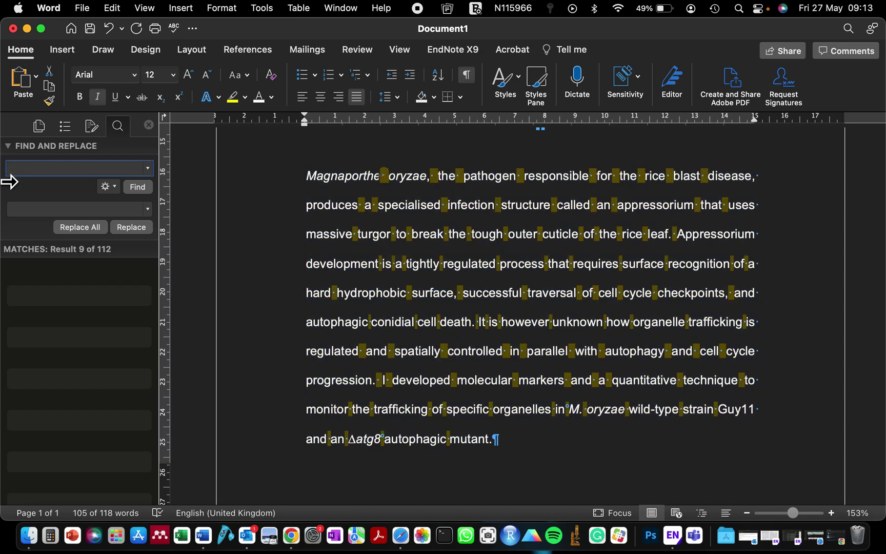
click(18, 210)
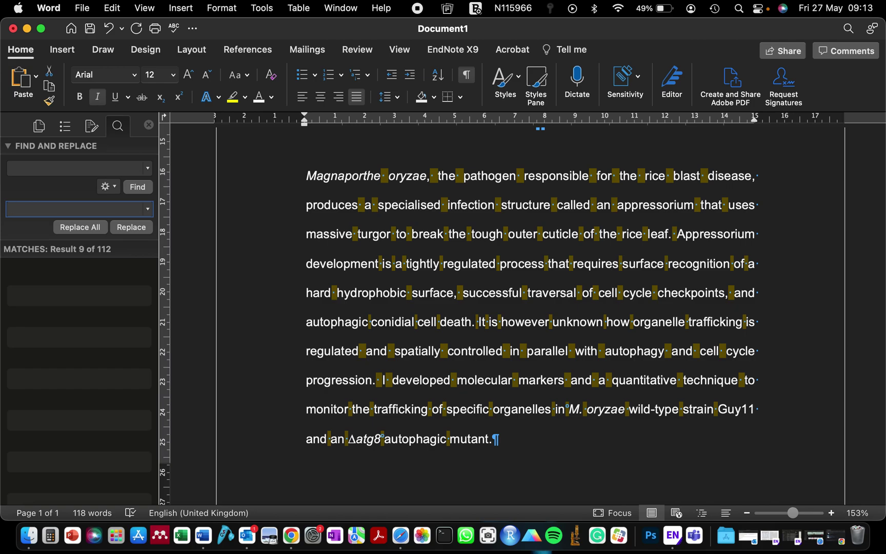
click(81, 221)
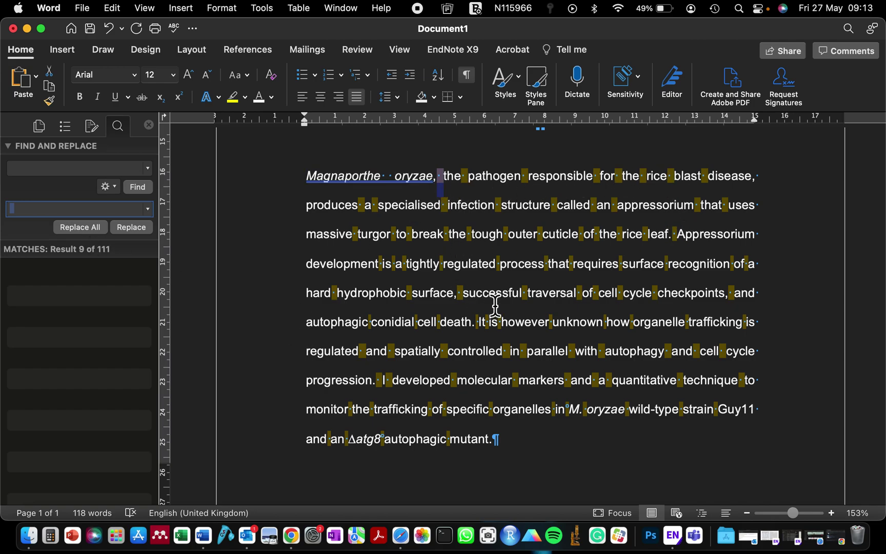
click(82, 231)
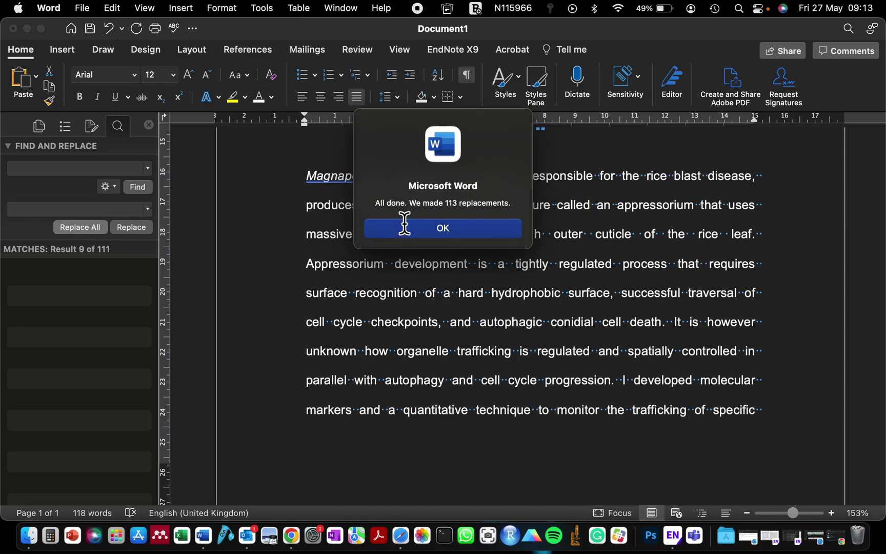
click(456, 229)
scroll(458, 277, down, 1)
- Hide the formatting marks and briefly select the whole abstract paragraph
scroll(405, 254, up, 3)
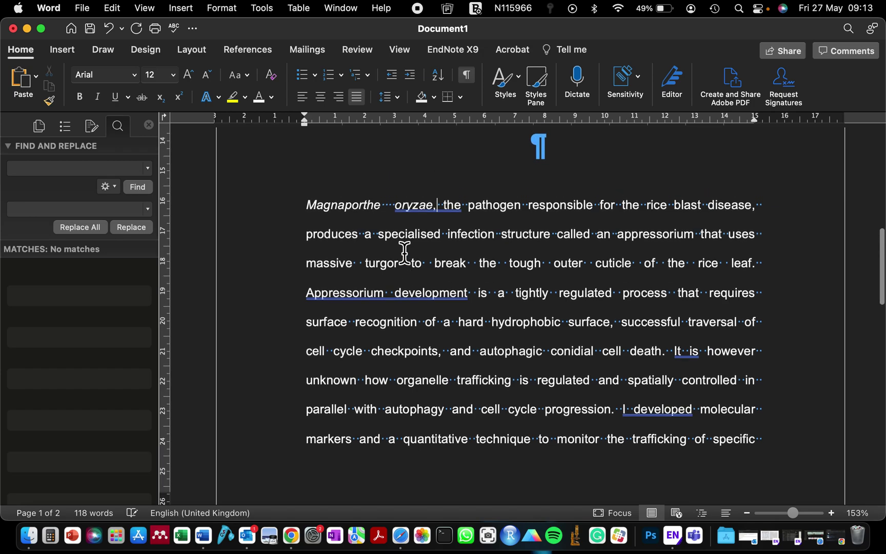
click(462, 75)
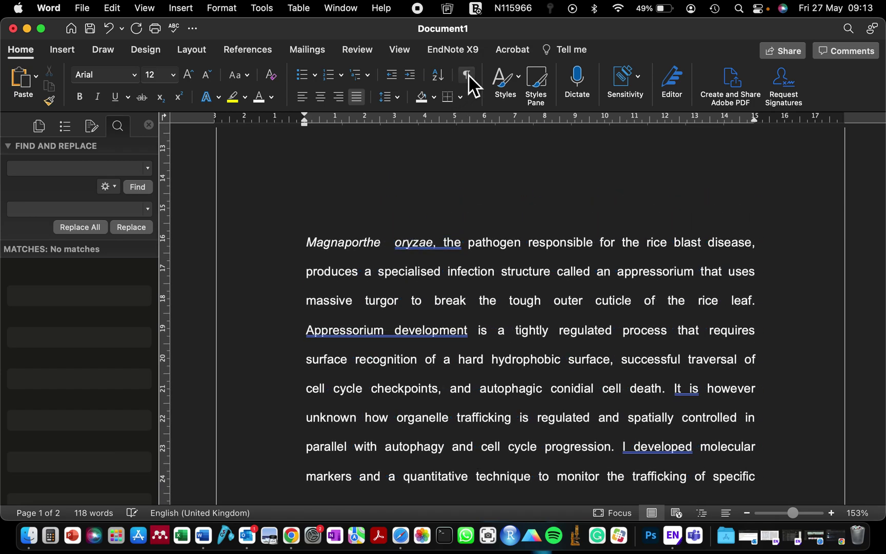
scroll(425, 379, down, 2)
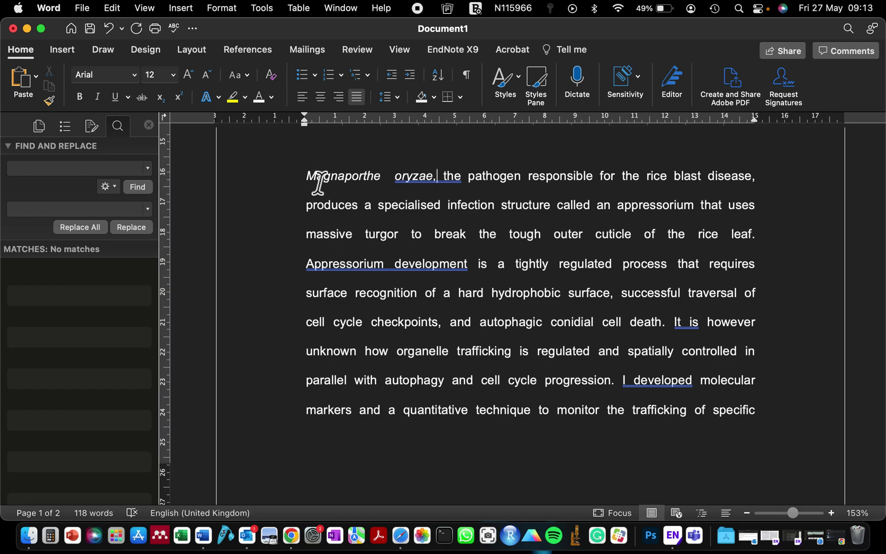
drag(308, 175, 765, 413)
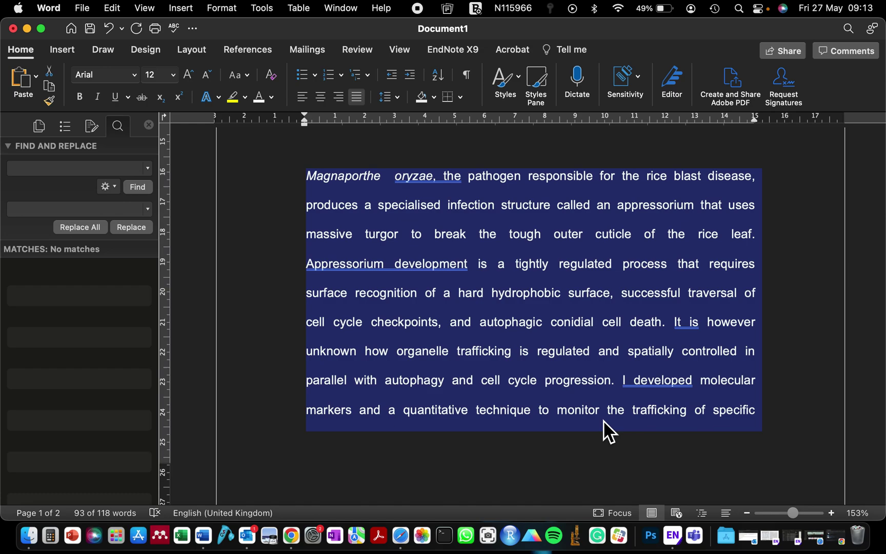
scroll(604, 422, down, 3)
scroll(604, 421, up, 3)
scroll(603, 423, down, 5)
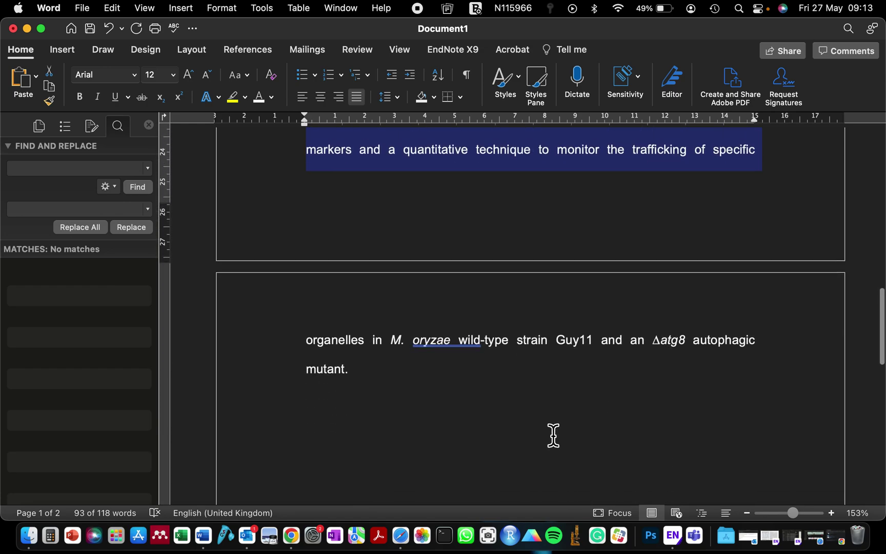
click(508, 409)
scroll(464, 376, up, 5)
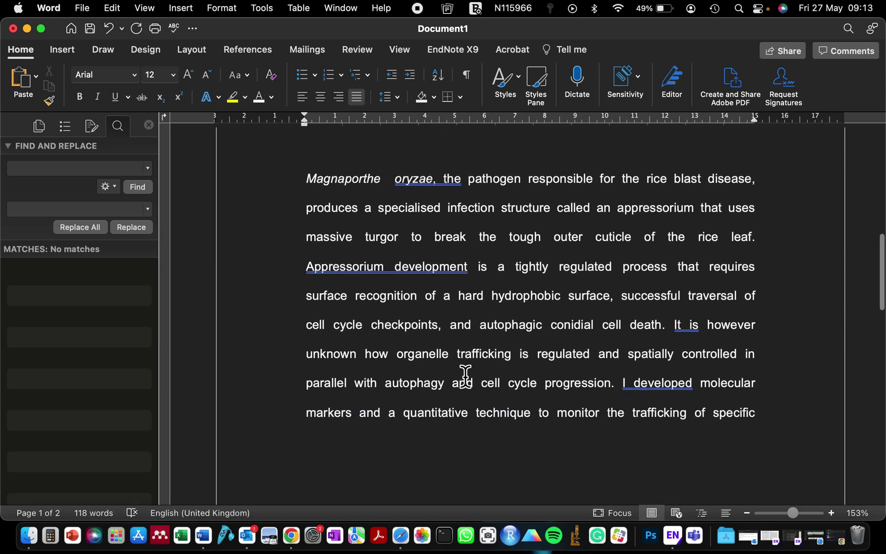
- Close the Find and Replace pane and clear the leftover shading between words
click(149, 124)
scroll(317, 289, down, 3)
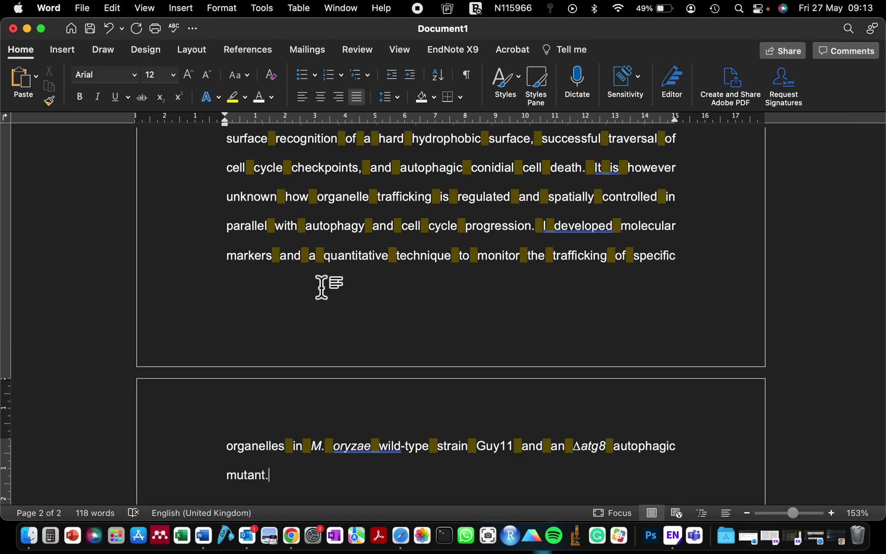
scroll(316, 287, up, 3)
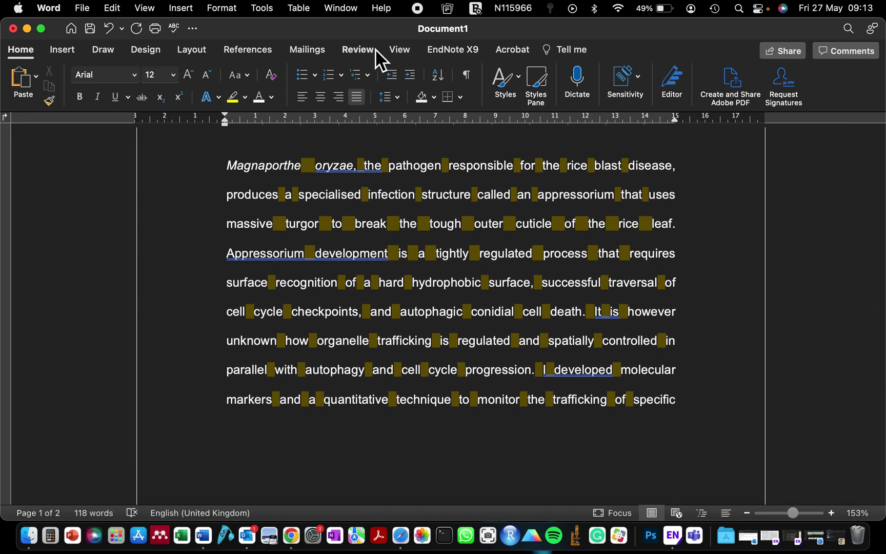
click(467, 76)
scroll(224, 259, down, 5)
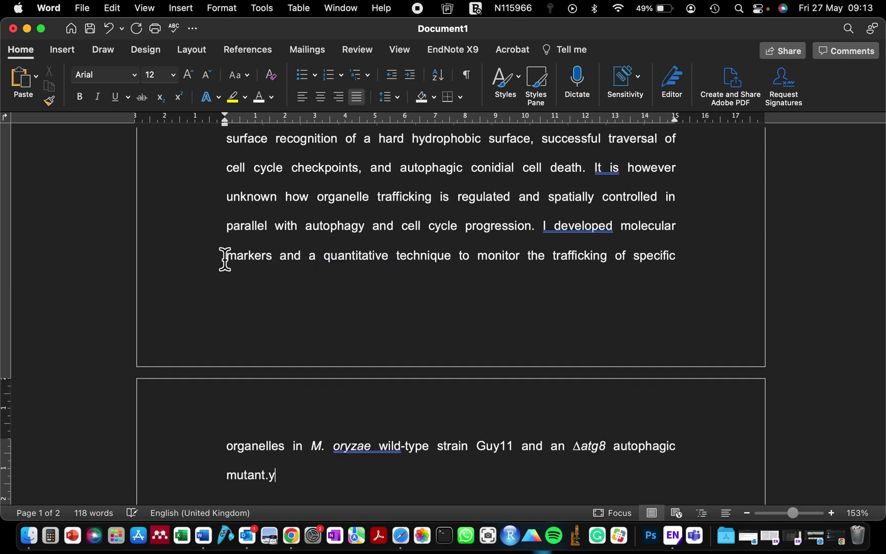
scroll(234, 275, up, 8)
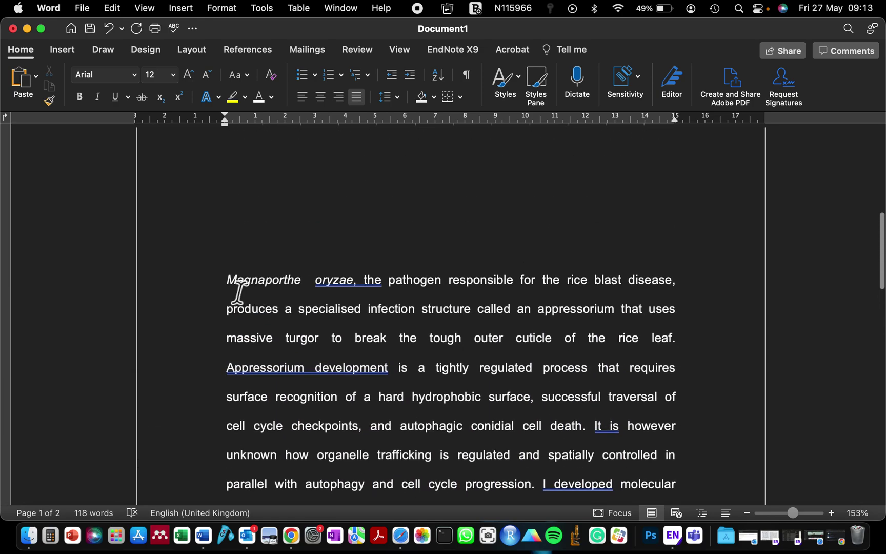
drag(229, 296, 738, 467)
click(635, 467)
scroll(395, 310, down, 3)
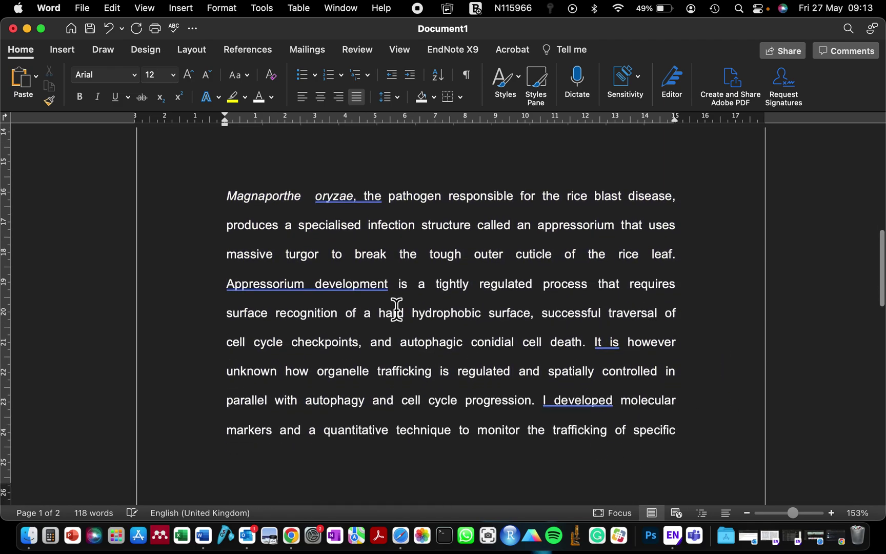
- Give the abstract 1.0 line spacing and delete the stray 'y' after 'mutant.'
drag(229, 199, 688, 491)
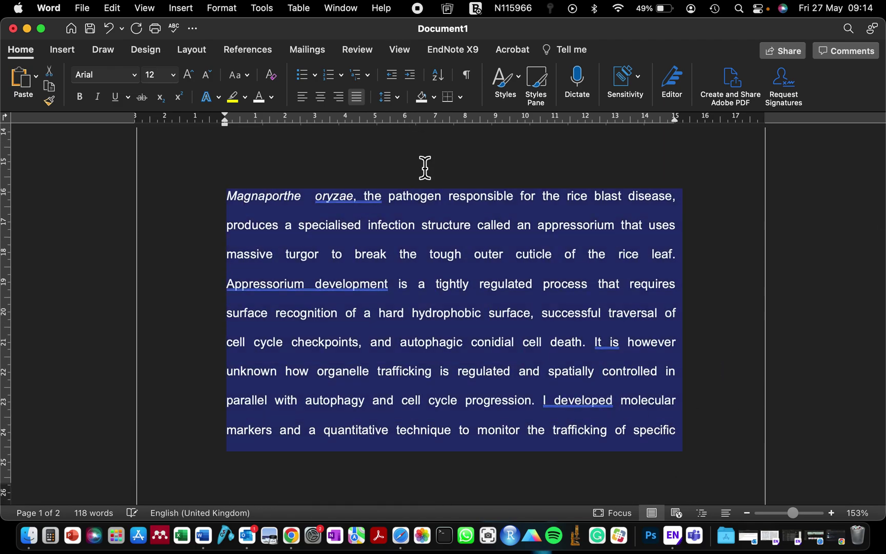
click(398, 99)
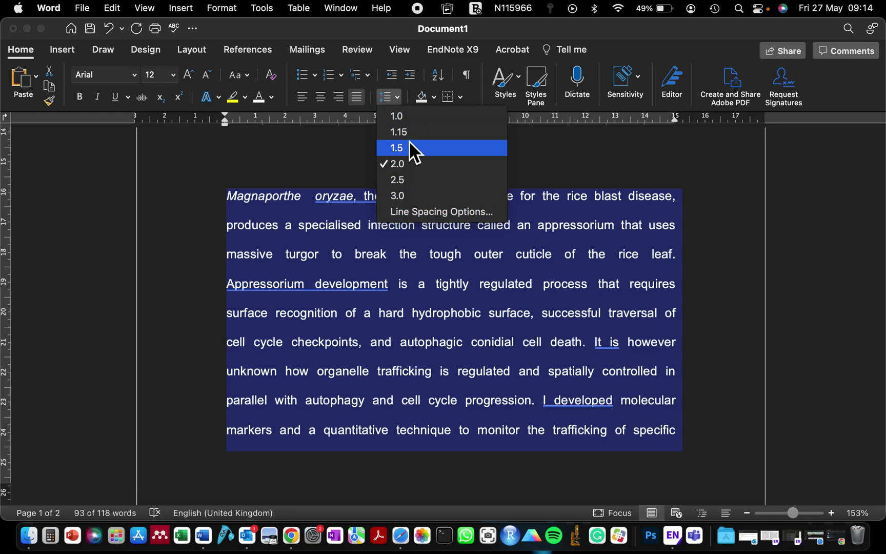
click(400, 122)
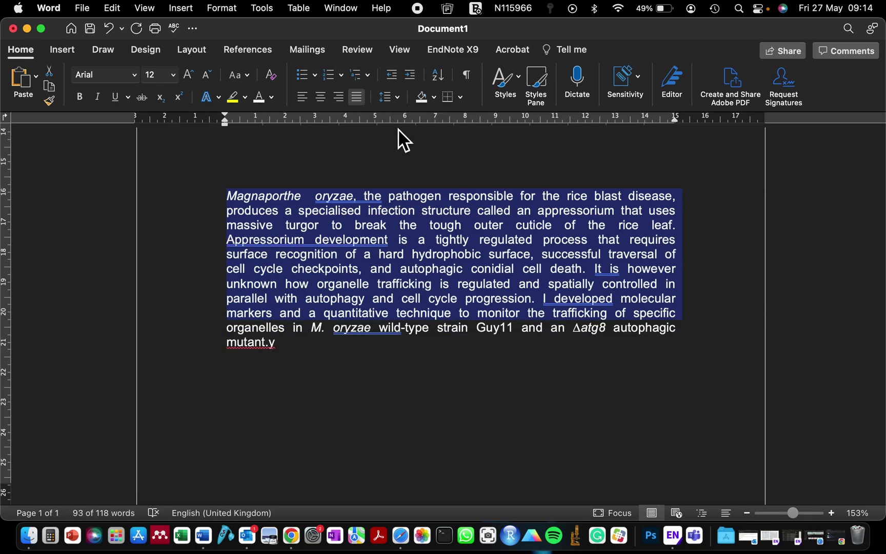
click(291, 357)
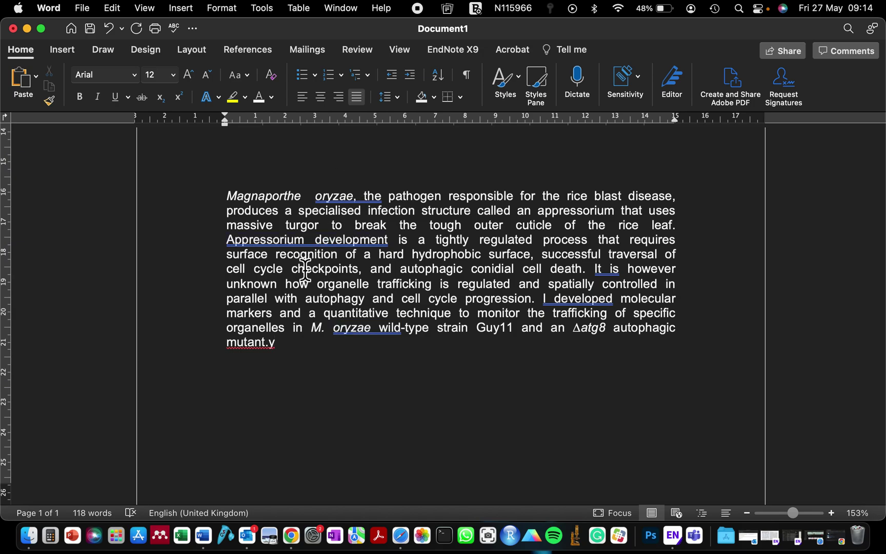
key(BackSpace)
- Reselect the abstract paragraph and choose 1.5 from the Line Spacing list
drag(292, 357, 237, 207)
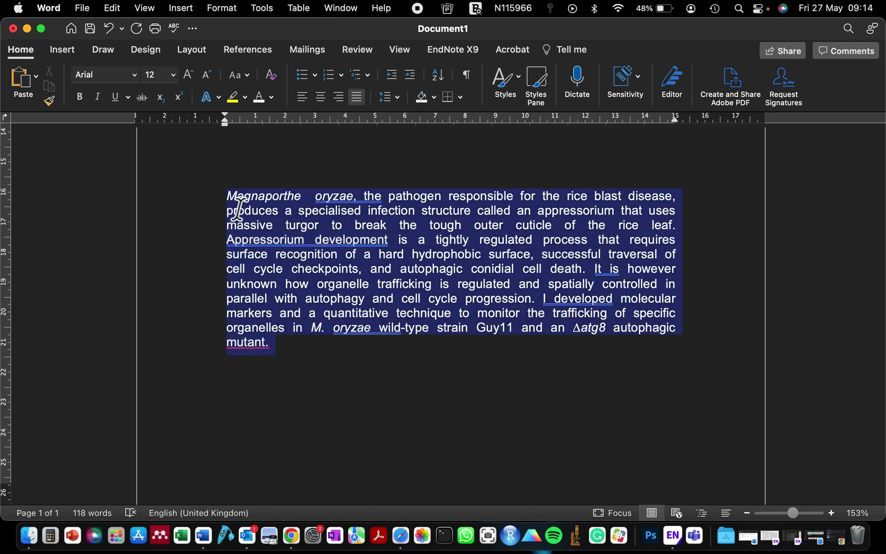
click(385, 96)
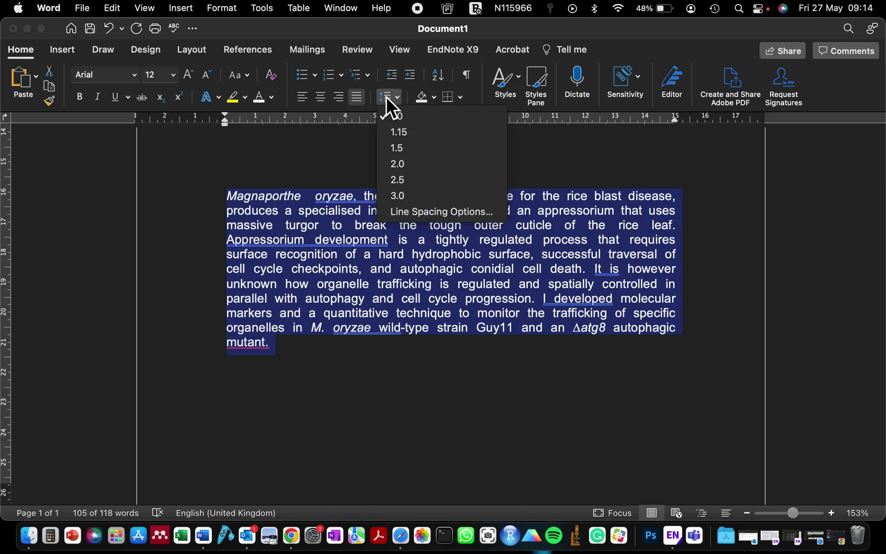
click(407, 151)
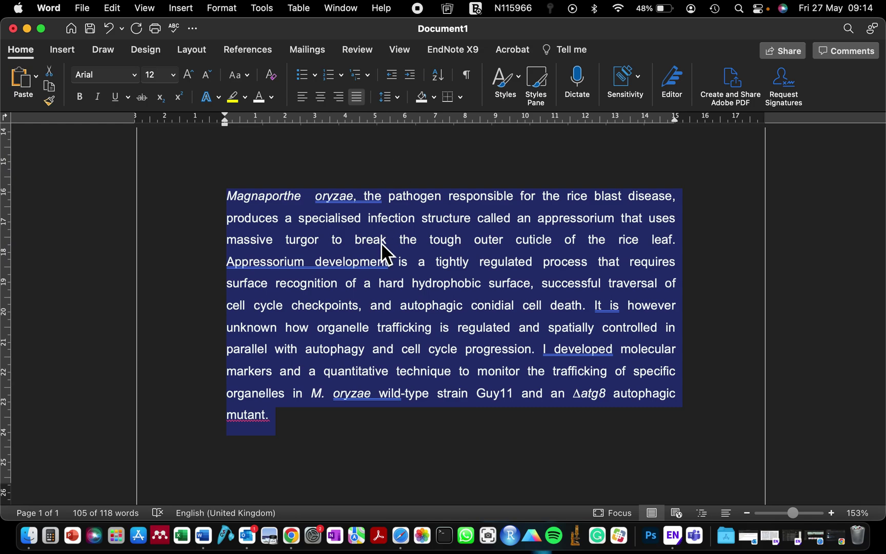
- Dismiss the spacing grammar suggestion and put the caret after 'mutant.' at the paragraph end
click(359, 402)
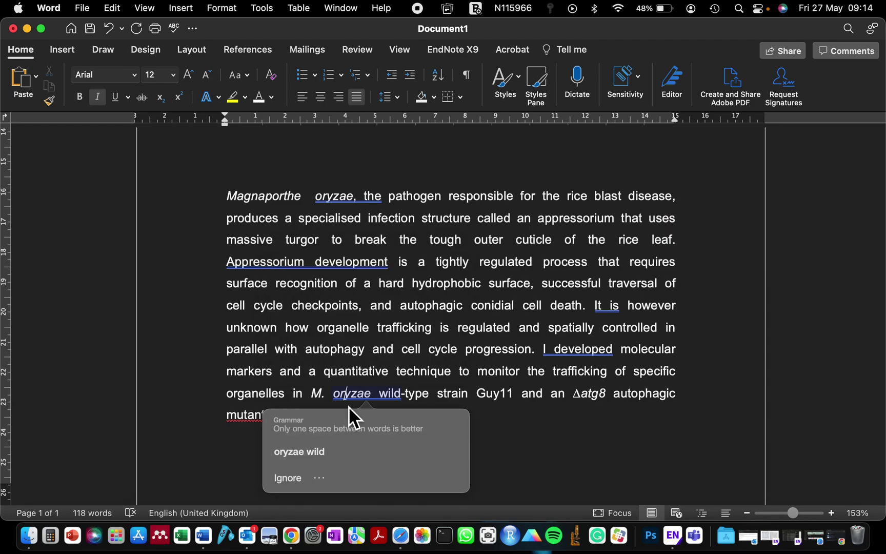
click(393, 370)
click(318, 434)
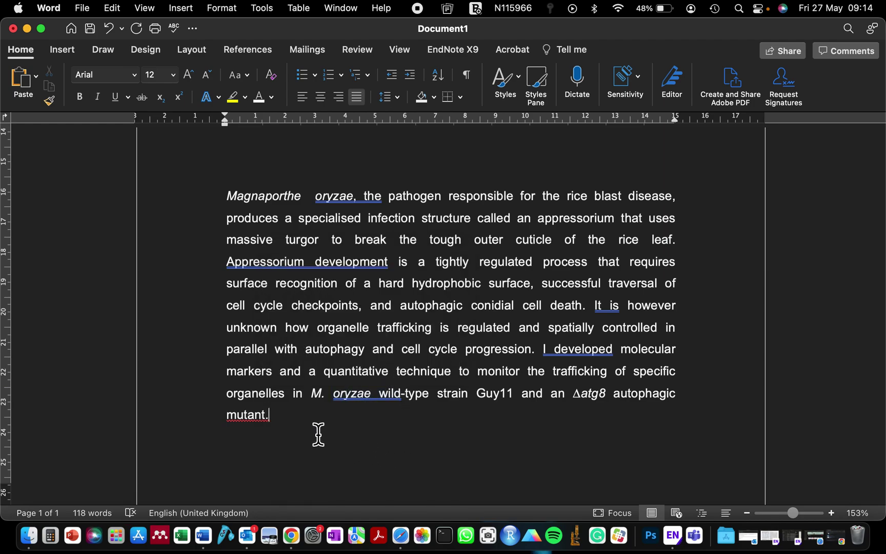